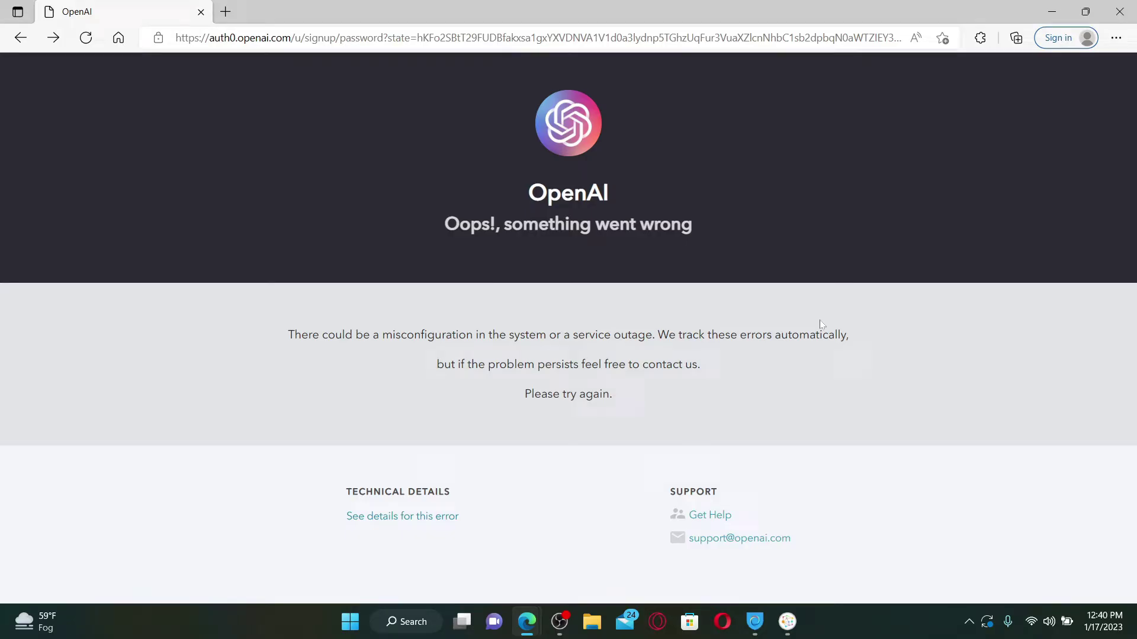
Replace the old sign-up address with chat.openai.com and start a new ChatGPT sign-up.
key("super+d")
left_click(259, 40)
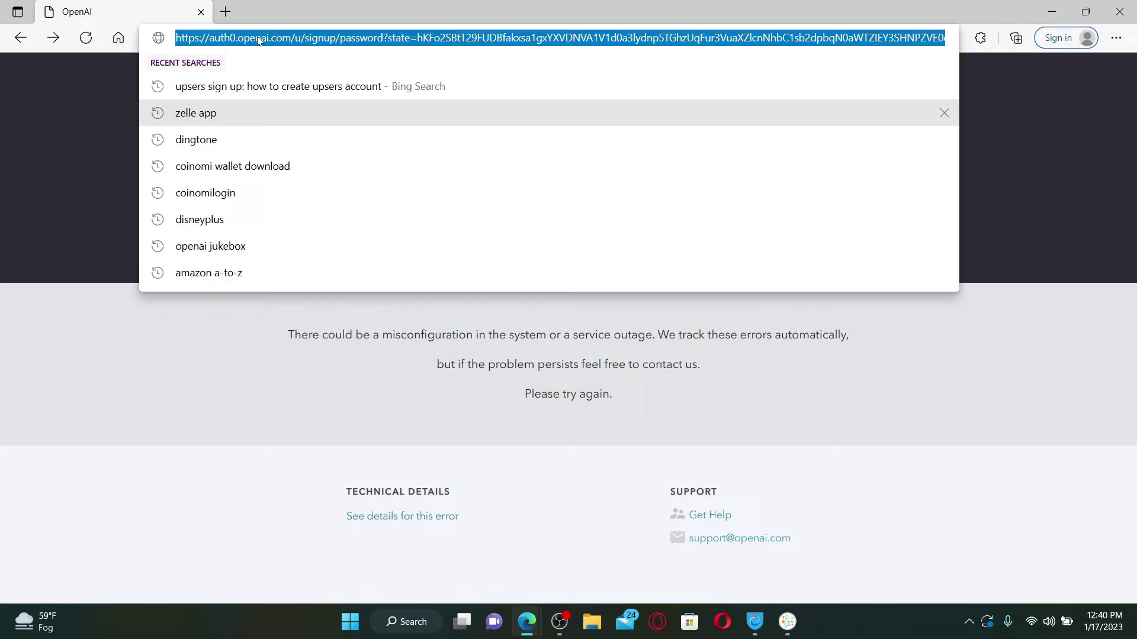
key("BackSpace")
type("chat.openai.com")
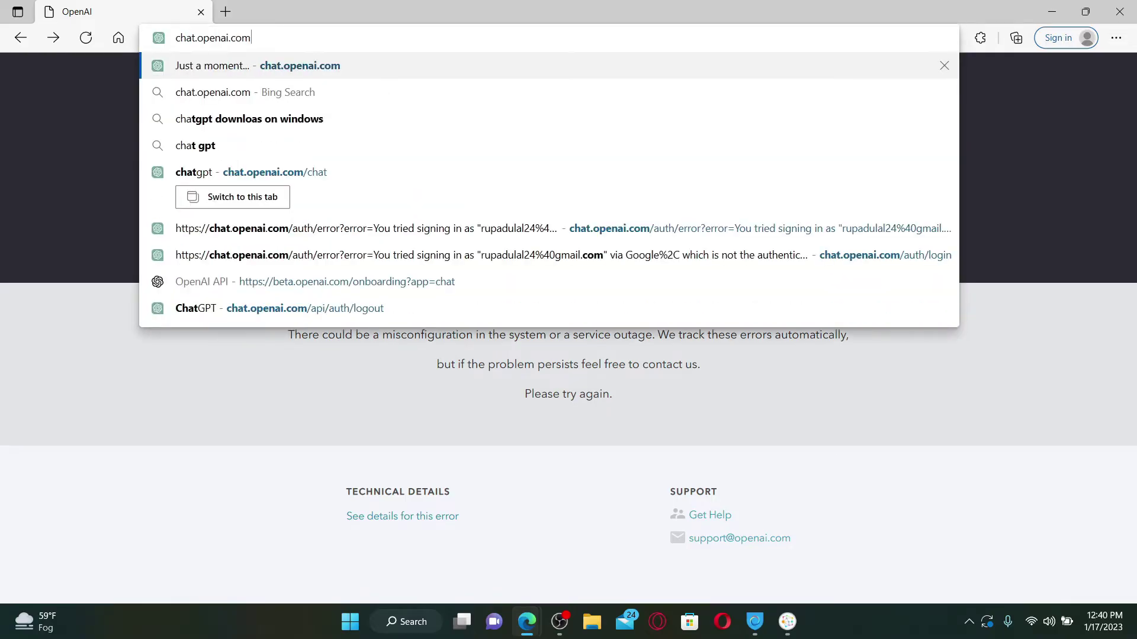
key("Return")
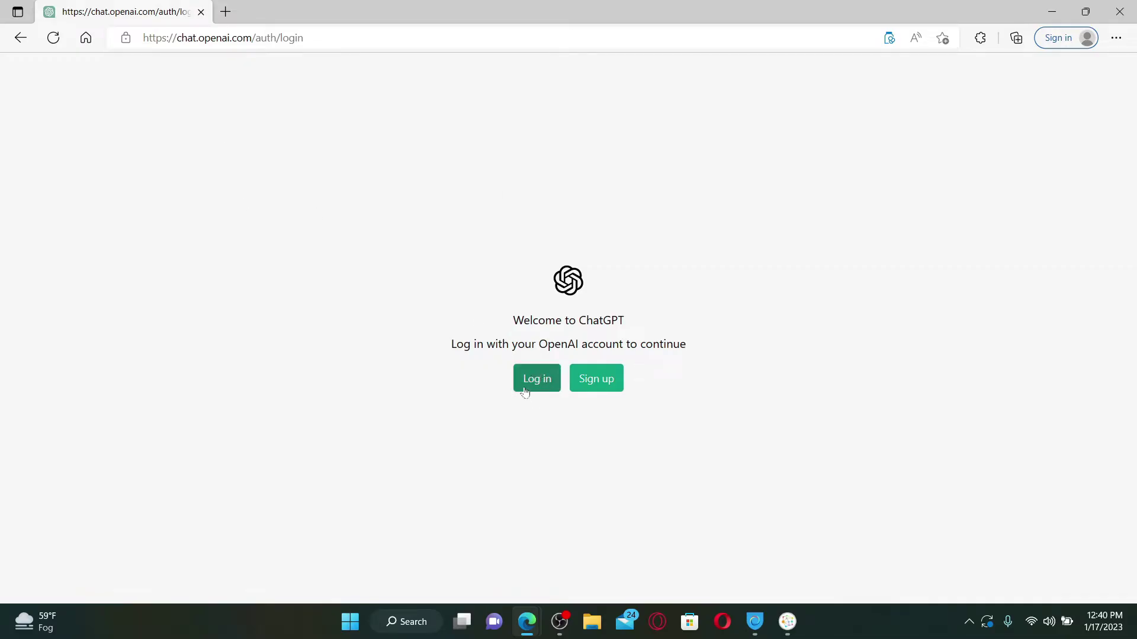
left_click(610, 389)
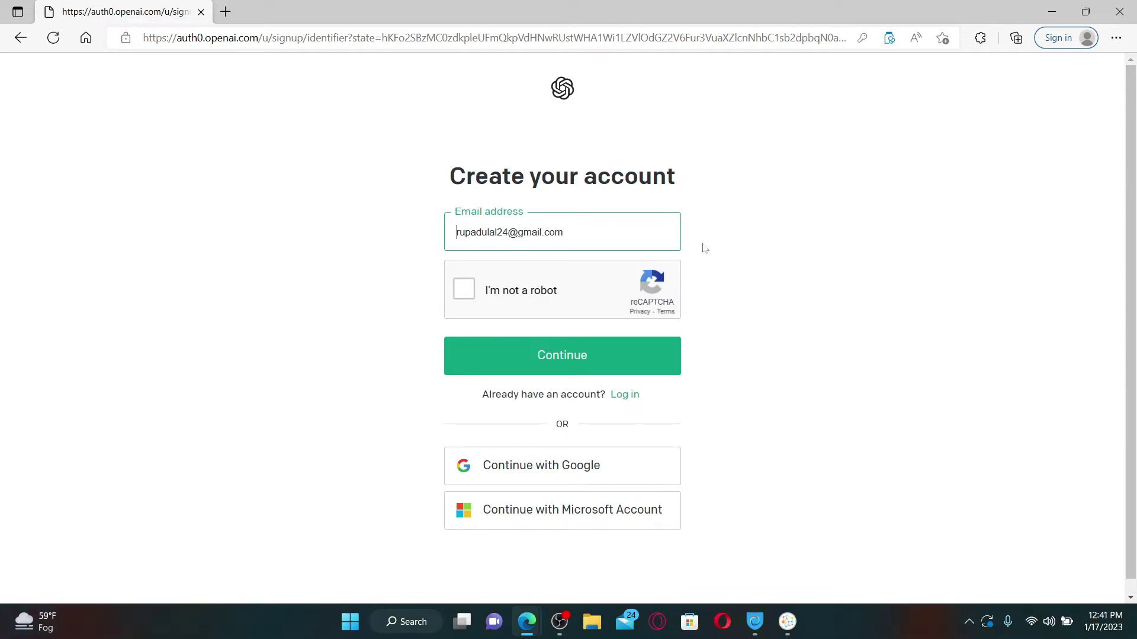
left_click(1030, 627)
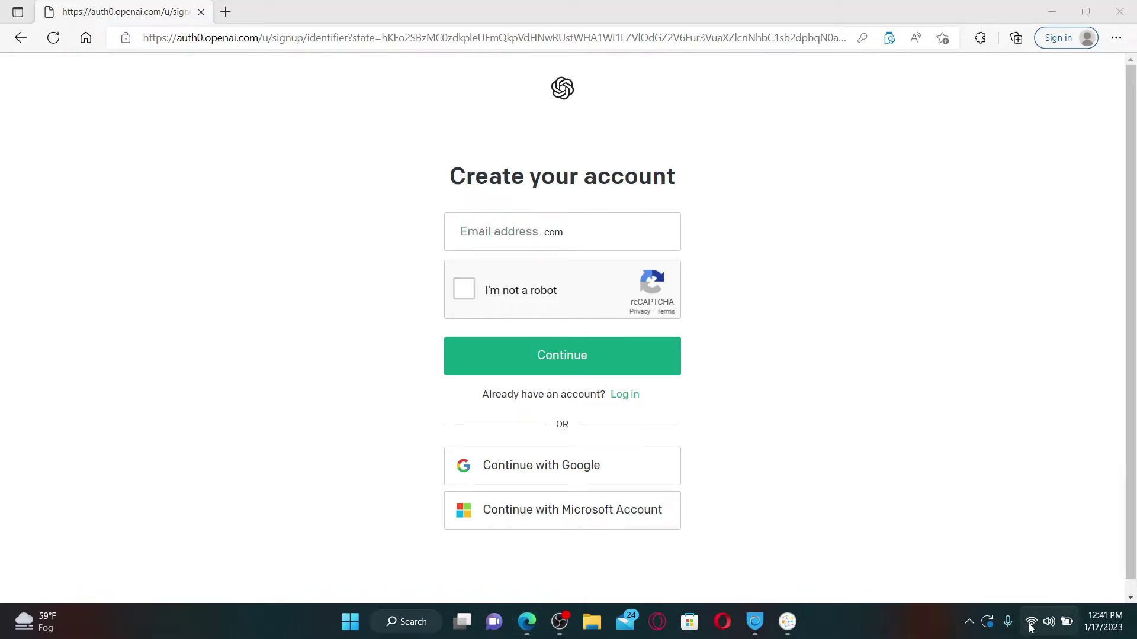
Connect to the ALHN-E7E2 Wi-Fi network from the taskbar network quick settings.
left_click(1031, 626)
left_click(1030, 626)
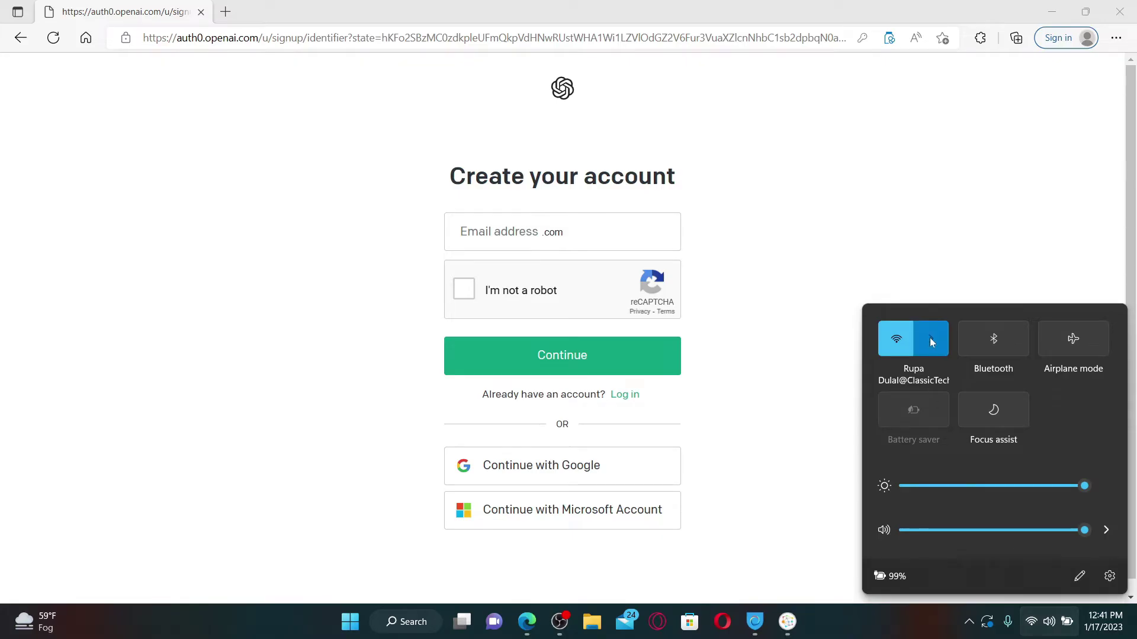
left_click(929, 338)
left_click(931, 397)
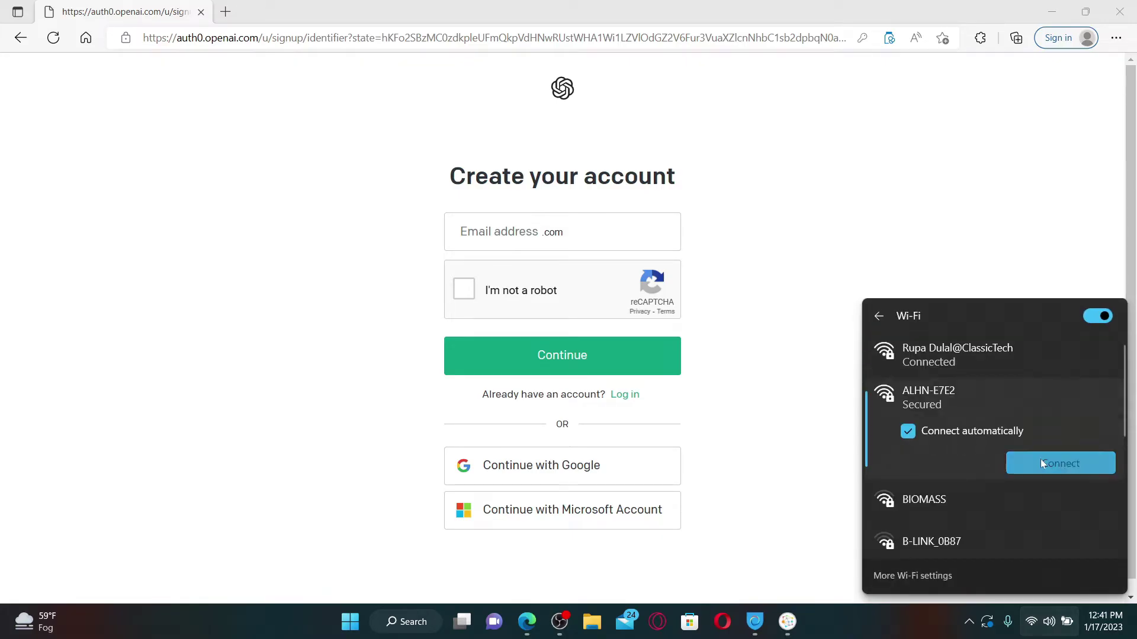
left_click(1060, 463)
left_click(491, 230)
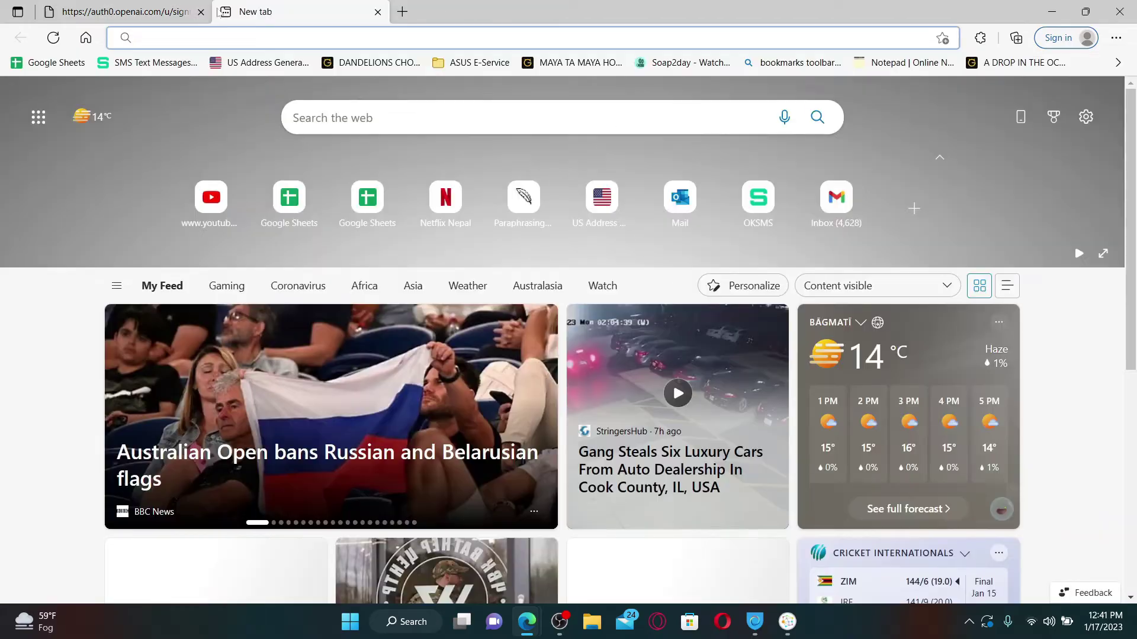
Check status.openai.com in a new tab for All Systems Operational, then return to the sign-up tab.
left_click(224, 12)
type("status")
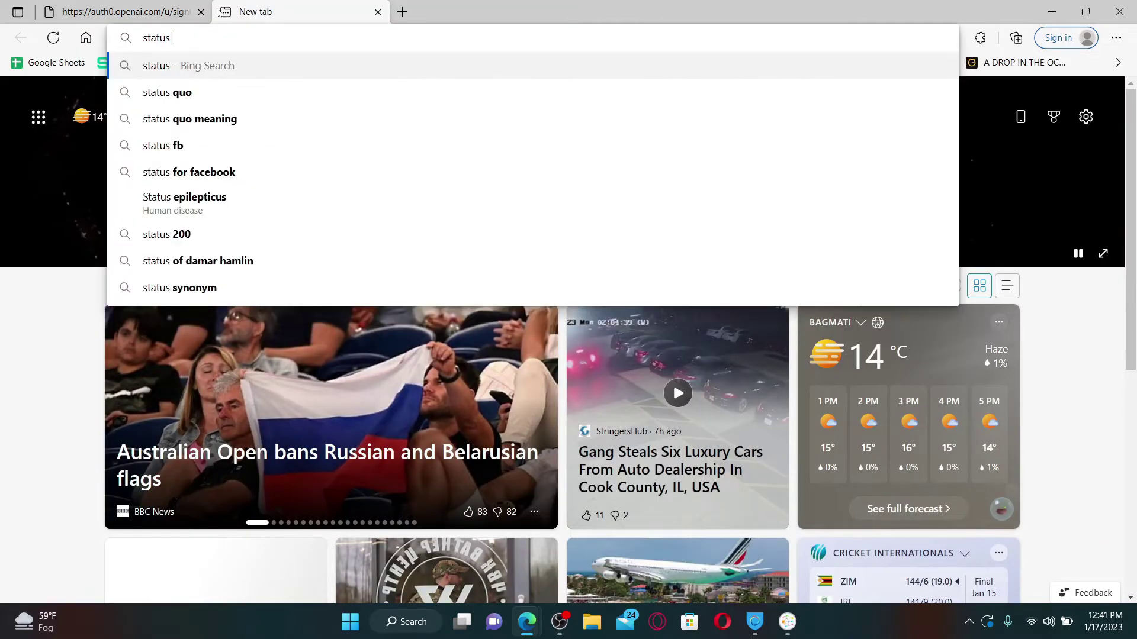
type(".openai.com")
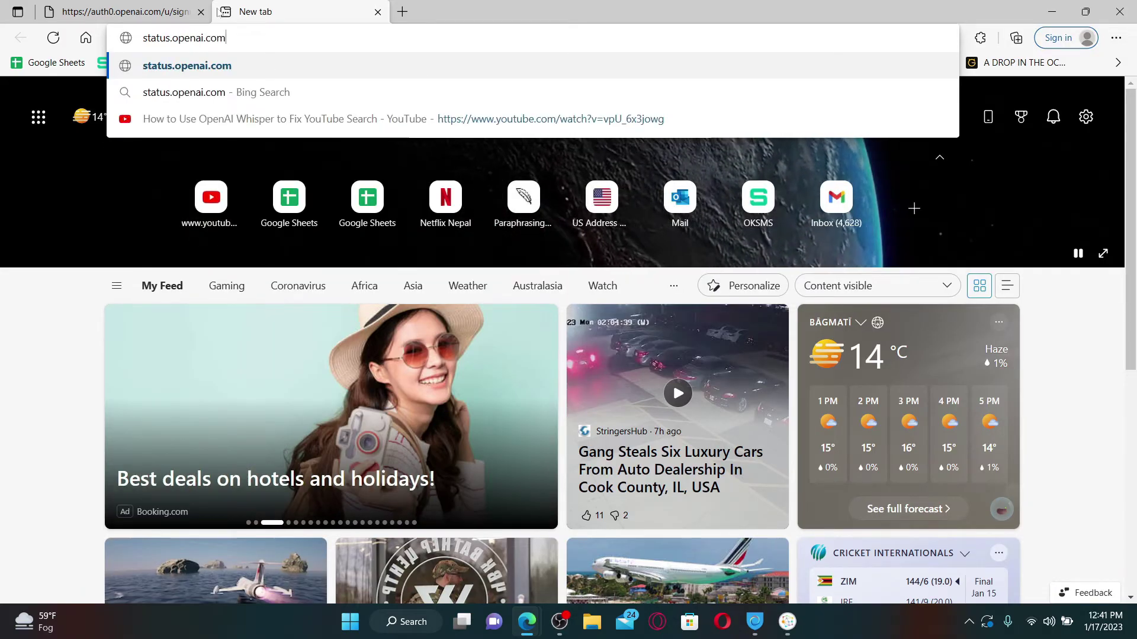
key("Return")
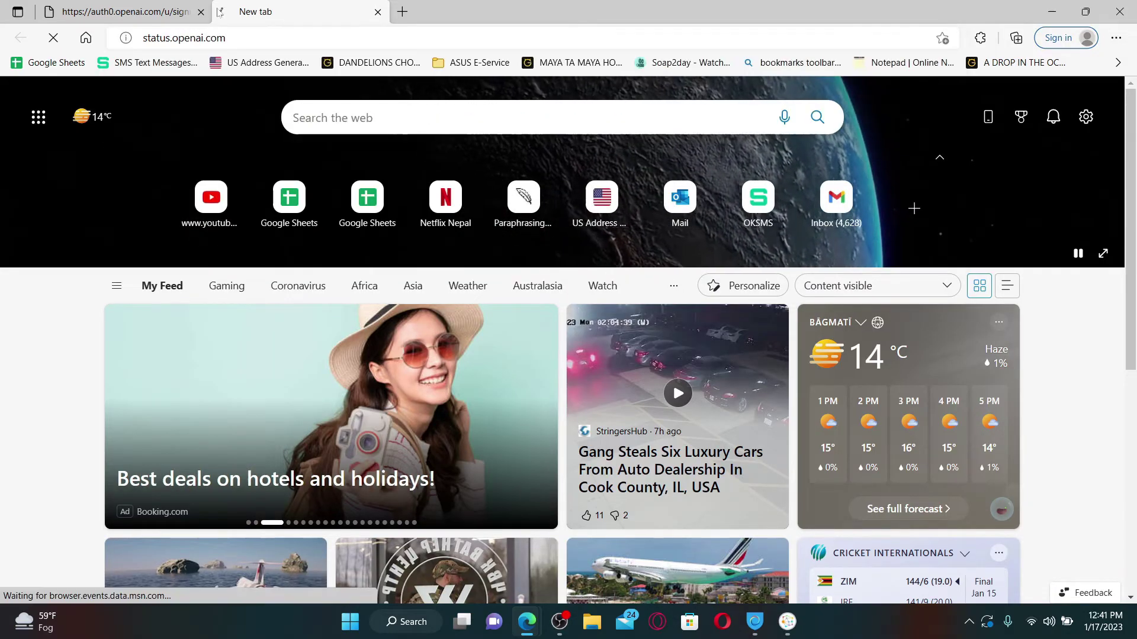
scroll(519, 377, "down", 6)
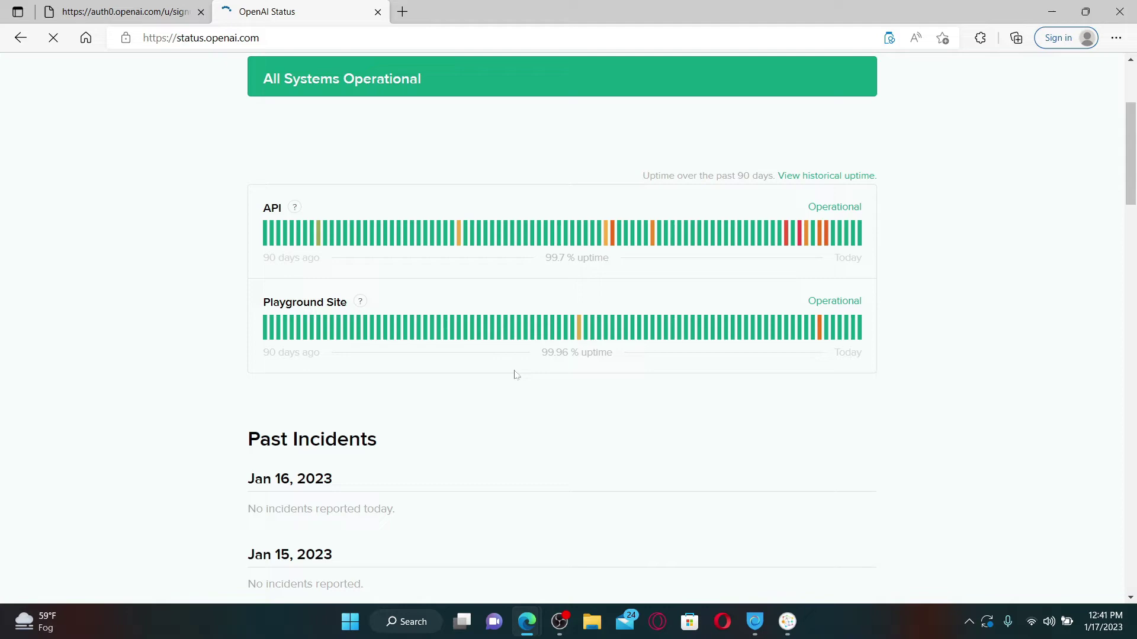
scroll(517, 376, "up", 8)
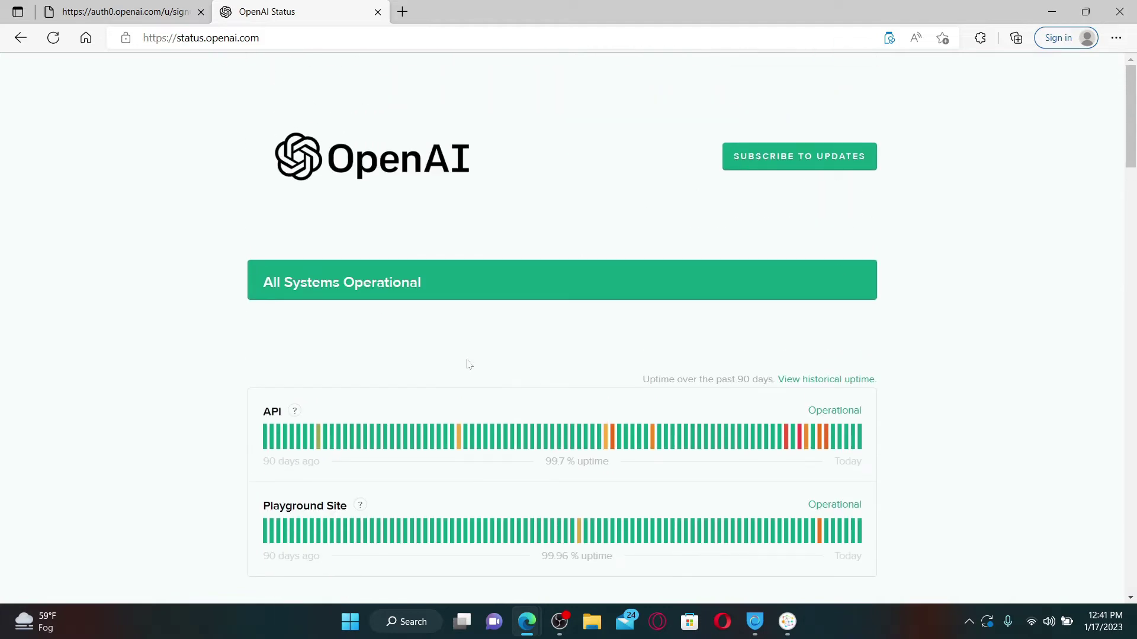
scroll(604, 434, "down", 5)
scroll(597, 272, "up", 6)
left_click(127, 12)
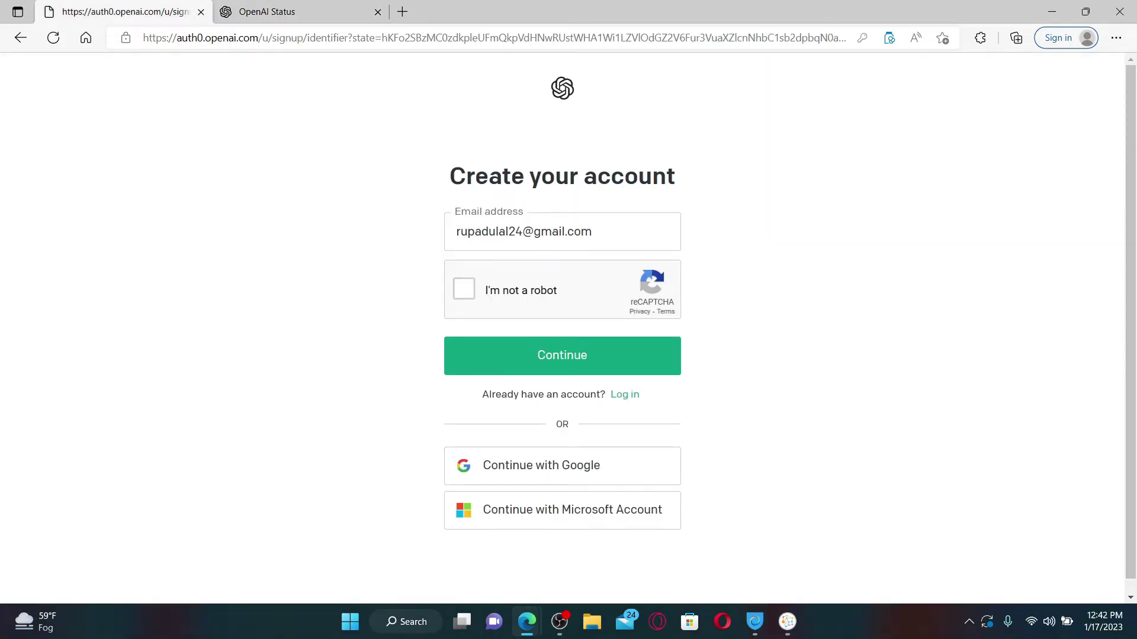
Tick the reCAPTCHA box, then go to Edge's Privacy, search, and services settings near Clear browsing data.
left_click(465, 290)
left_click(1116, 39)
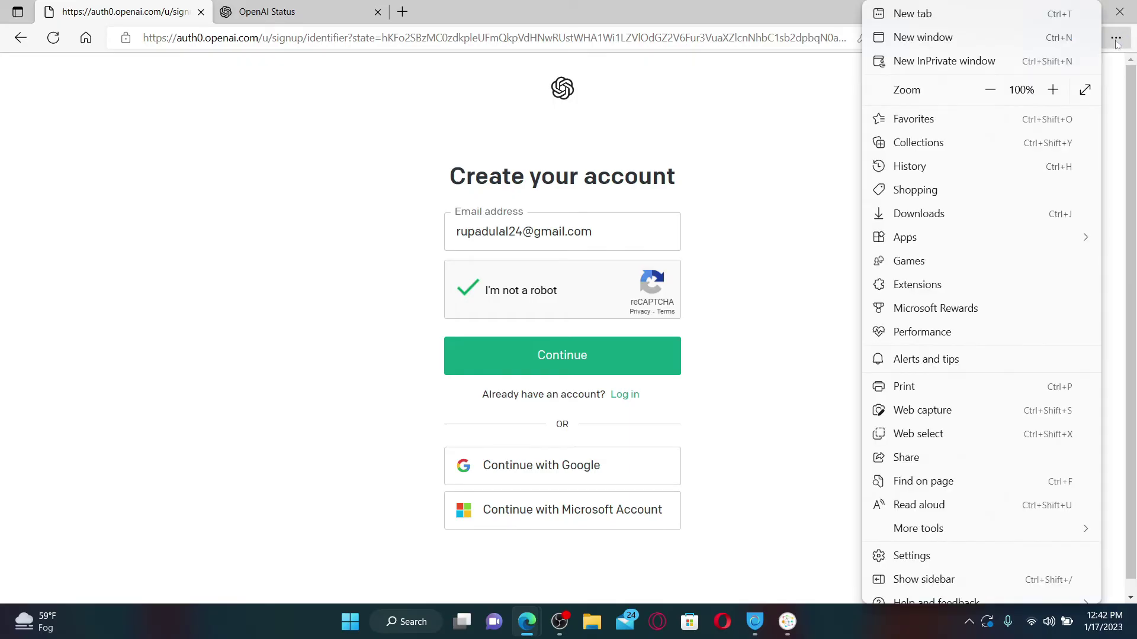
left_click(916, 558)
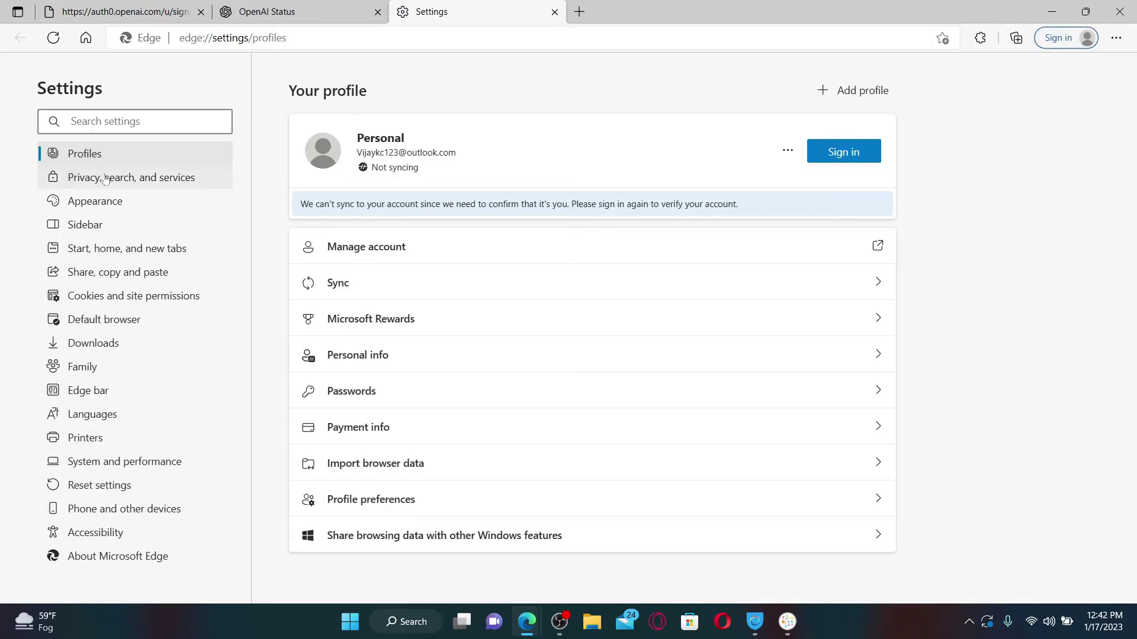
left_click(140, 180)
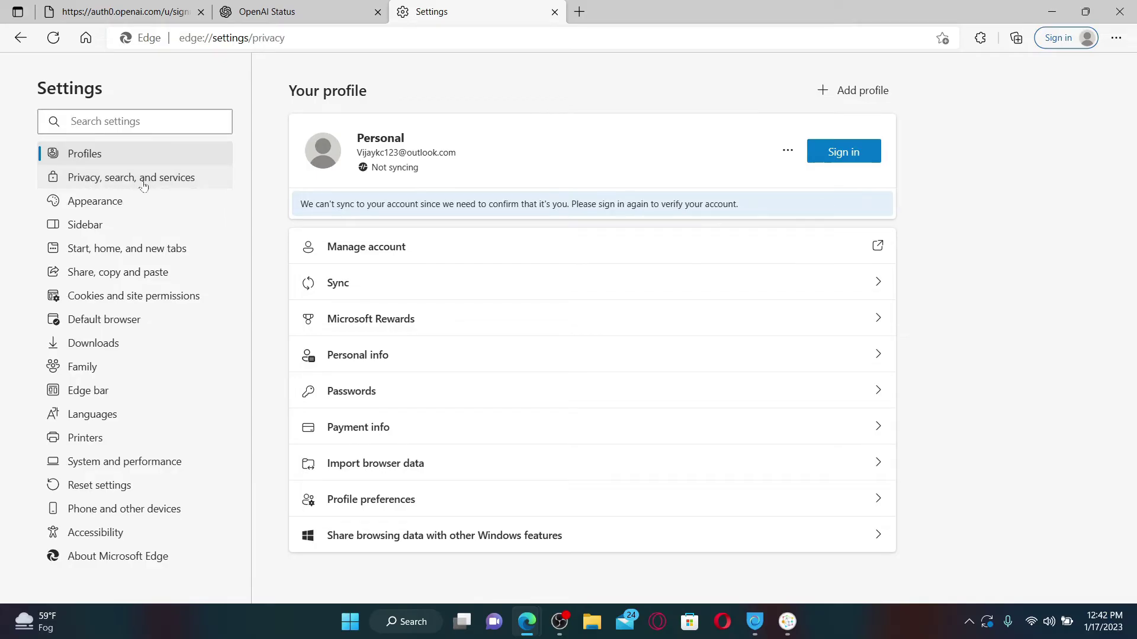
scroll(505, 368, "down", 7)
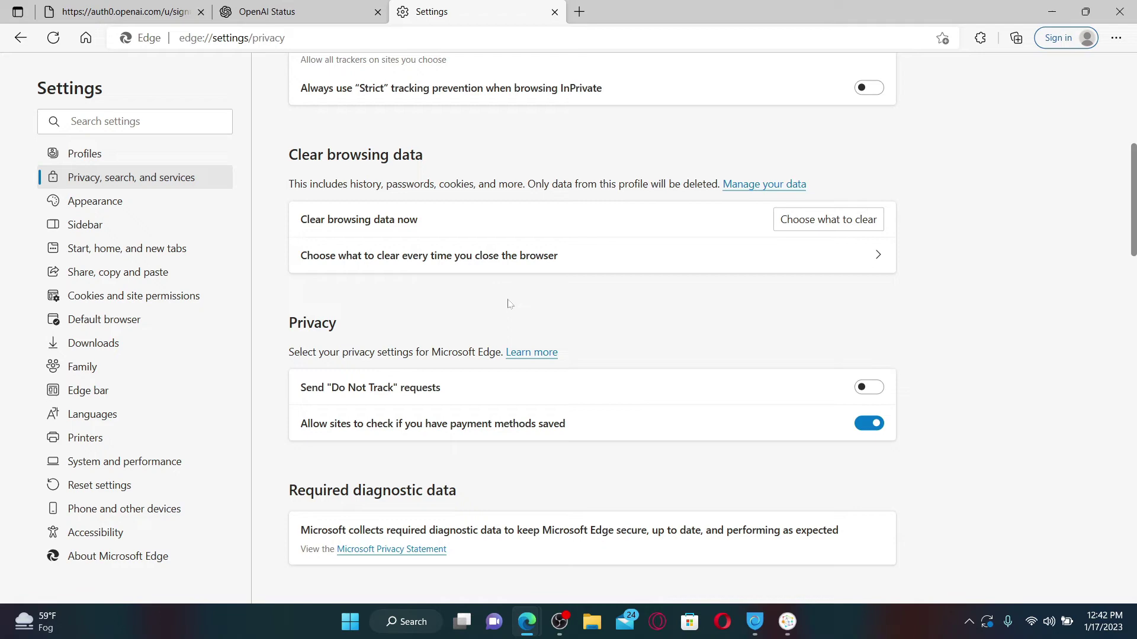
Clear Edge's cookies and other site data plus cached images and files for All time.
left_click(832, 220)
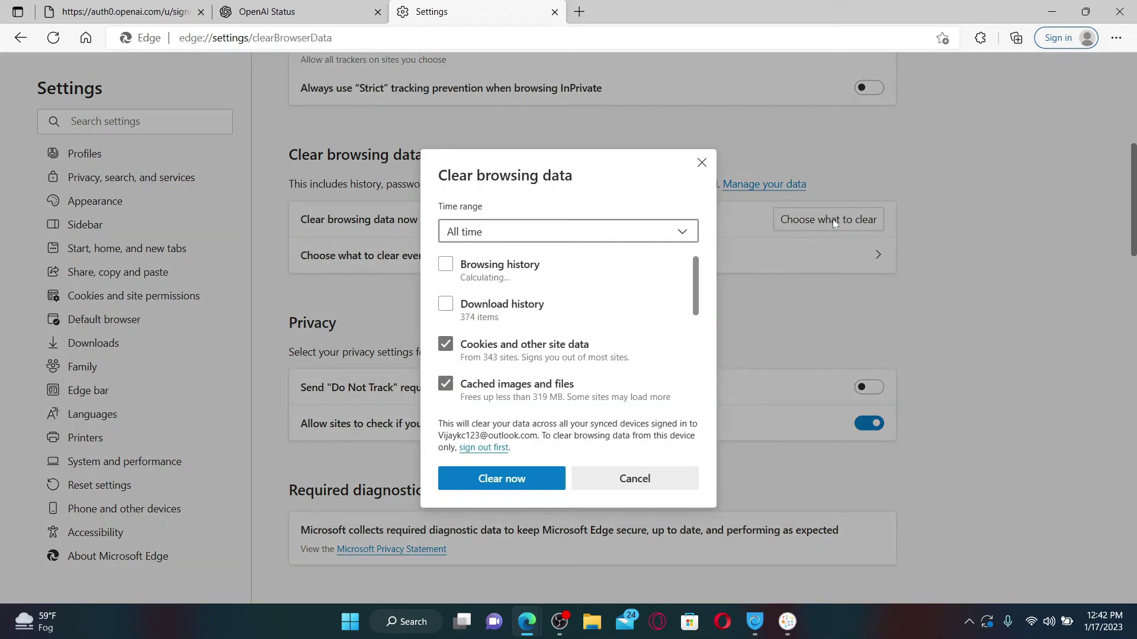
scroll(563, 326, "down", 1)
left_click(446, 316)
left_click(446, 317)
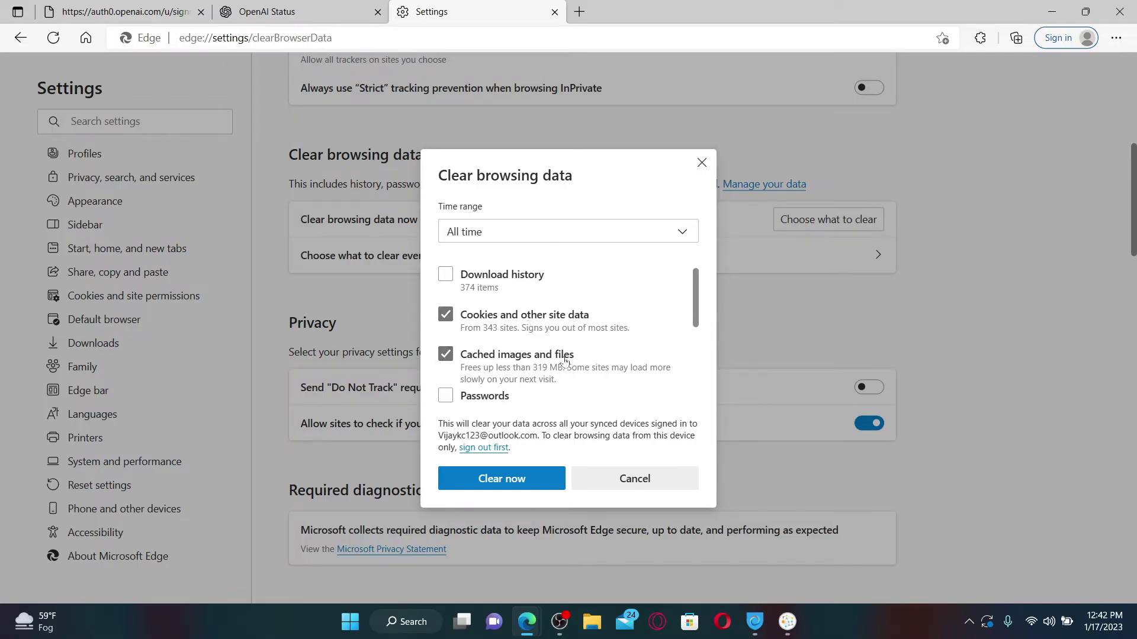
left_click(445, 353)
left_click(445, 354)
left_click(513, 481)
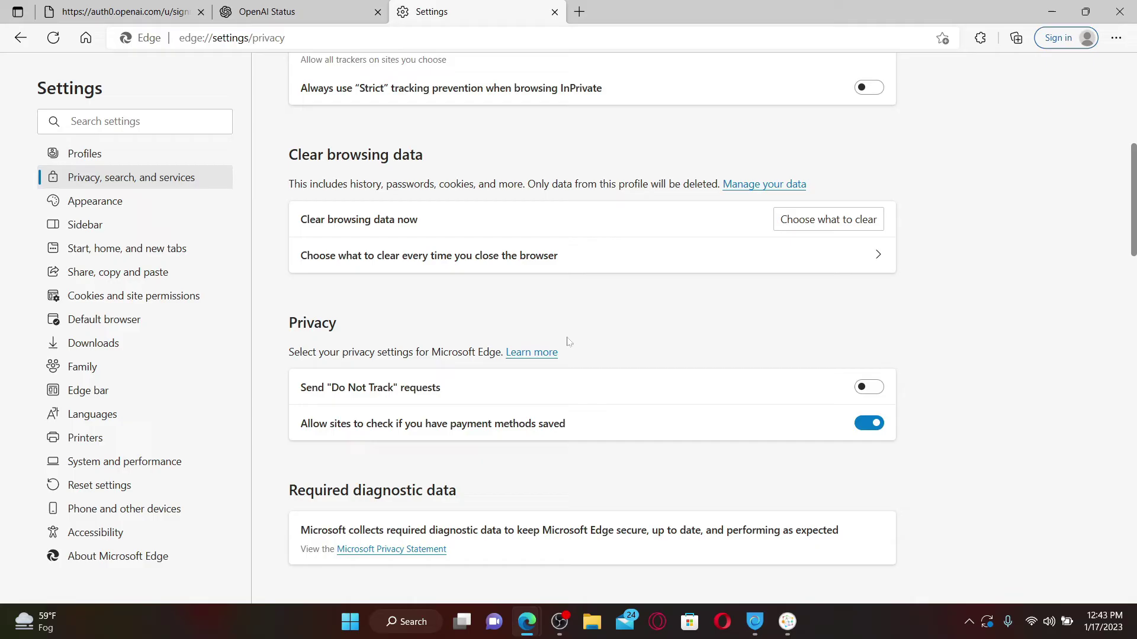
Look over the OpenAI Status tab and the expired sign-up tab, then hide Edge to show the desktop.
left_click(267, 11)
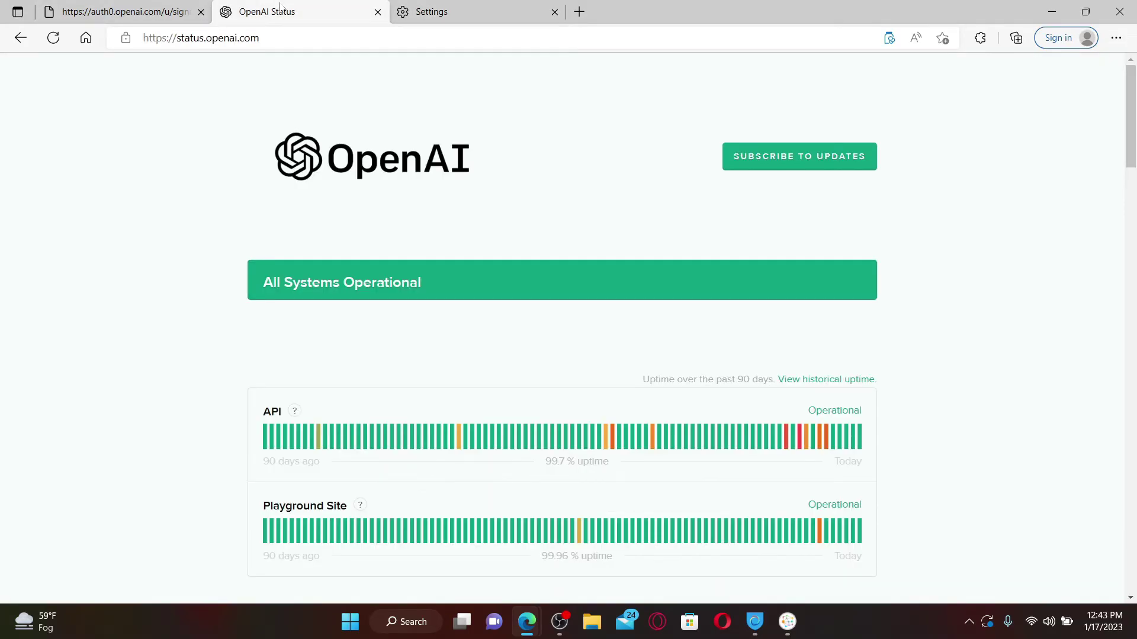
left_click(168, 6)
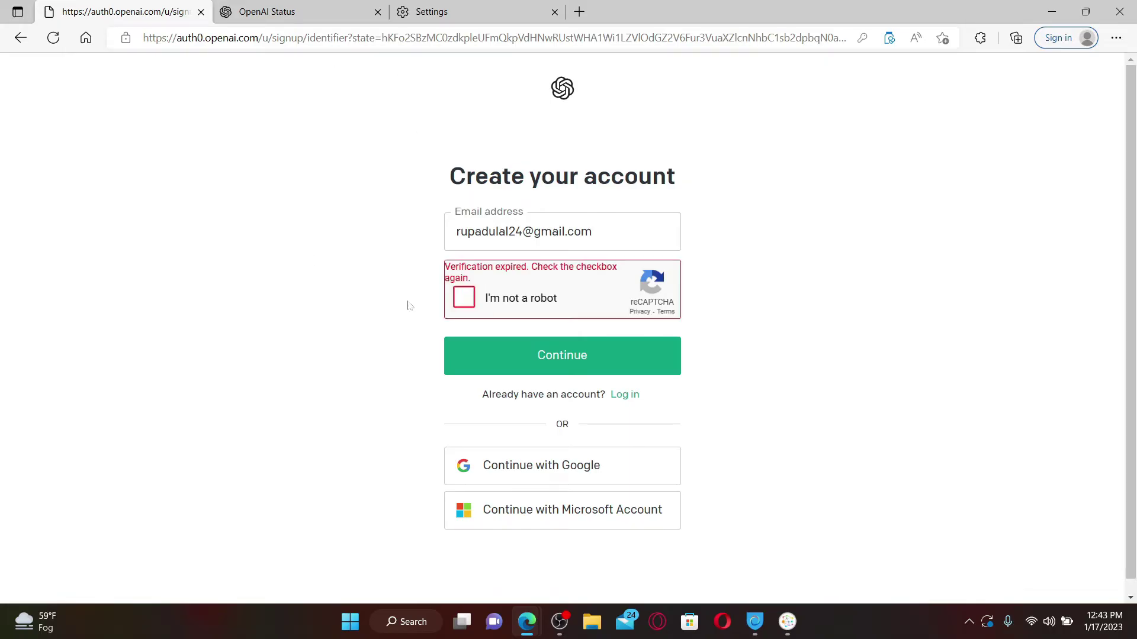
key("super+d")
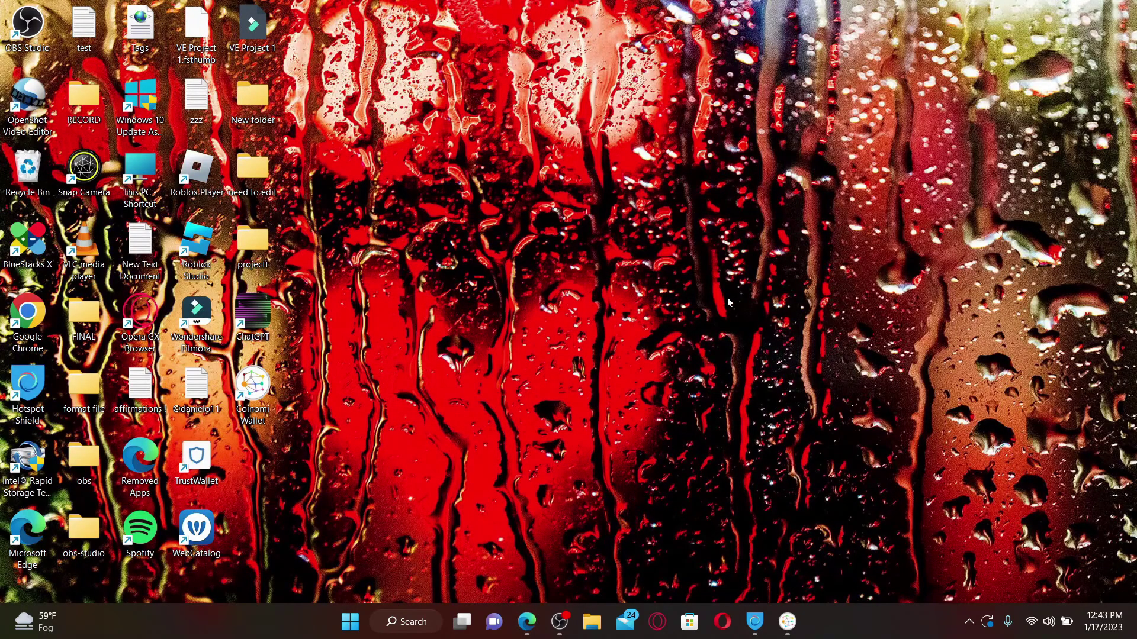
Launch Google Chrome from the desktop icon and load chat.openai.com.
double_click(34, 316)
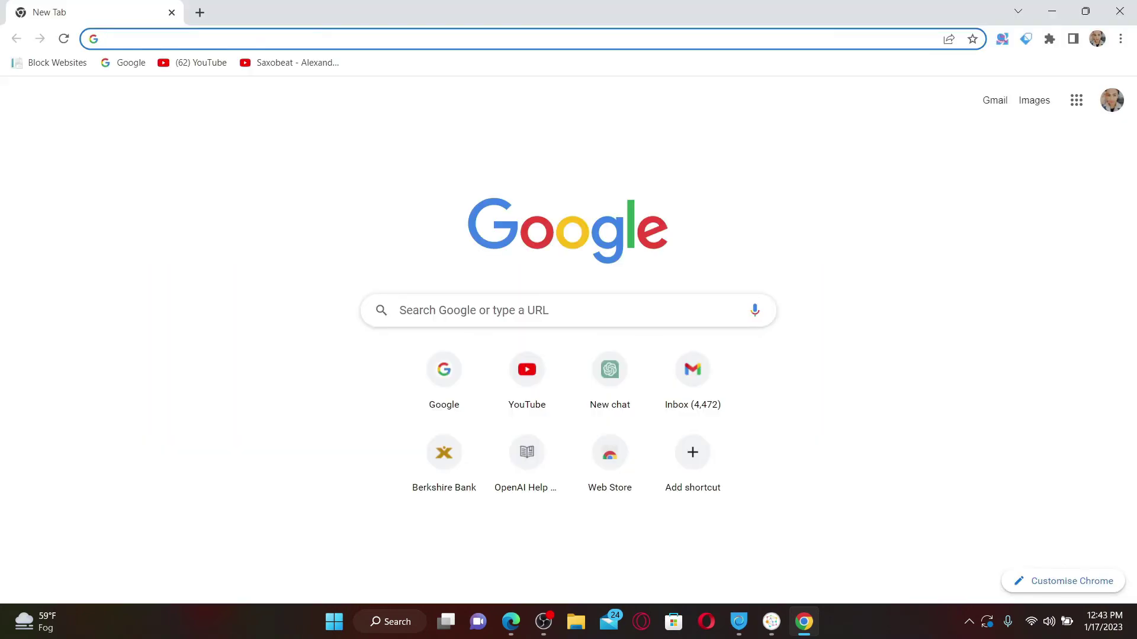
type("open")
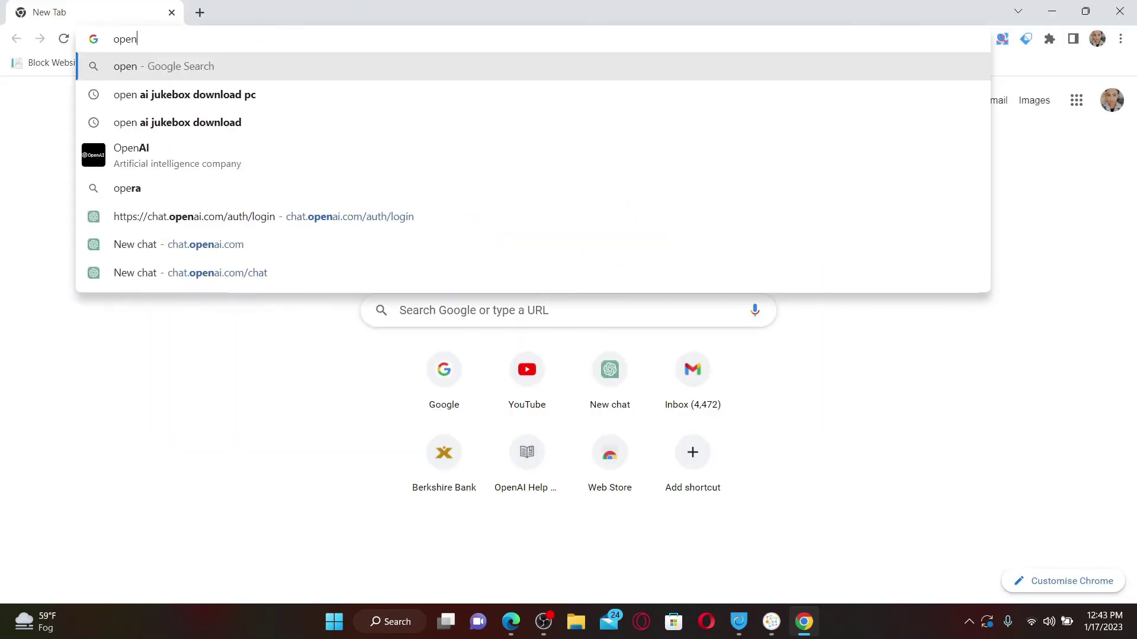
key("BackSpace")
key("BackSpace")
key("BackSpace")
key("BackSpace")
type("chat.")
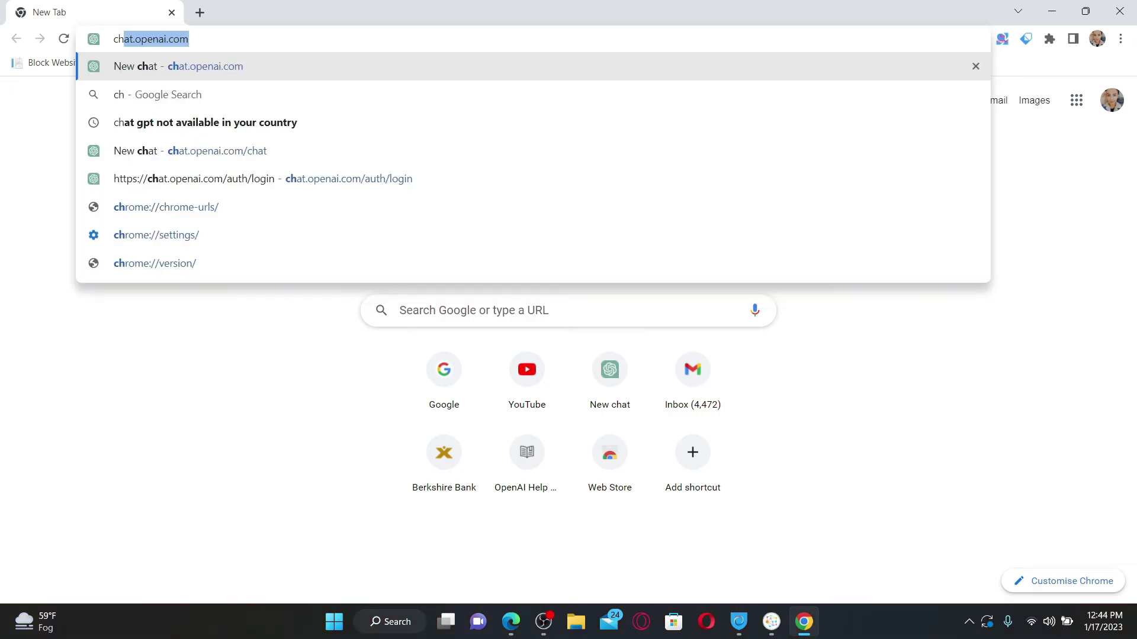
key("Right")
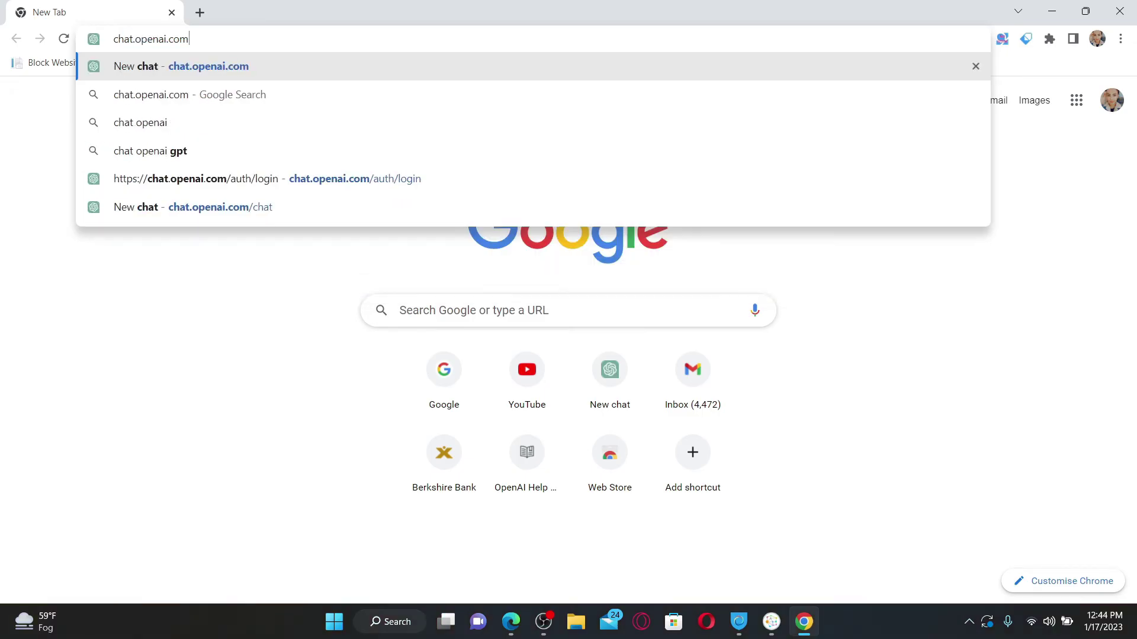
key("Return")
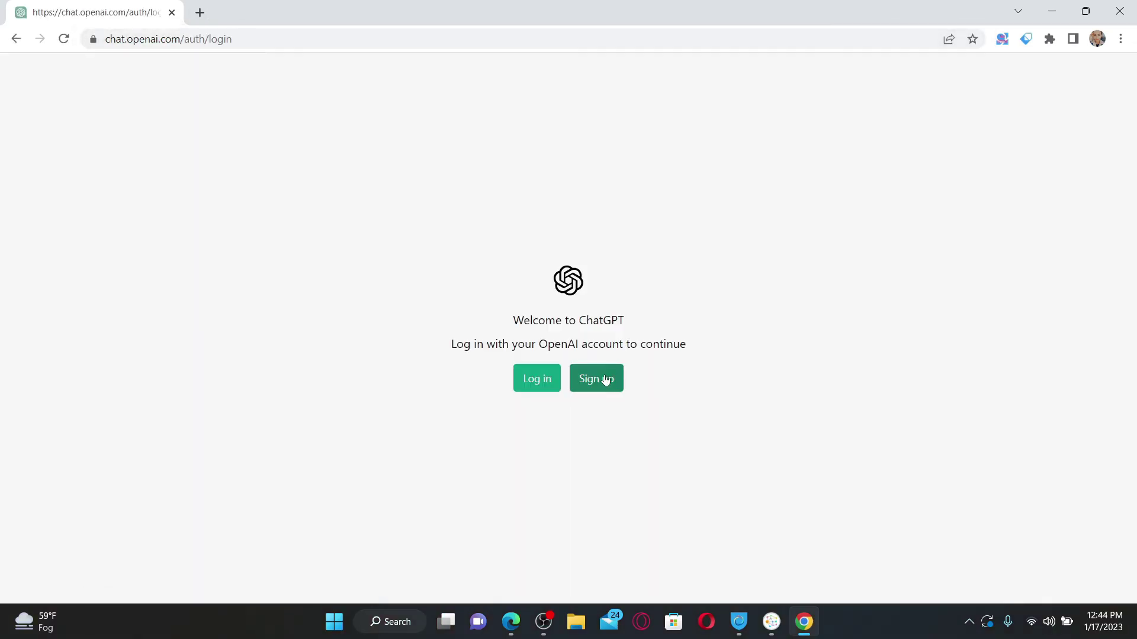
Choose Sign up and submit the prefilled e-mail, reaching the 'user already exists' notice.
left_click(606, 381)
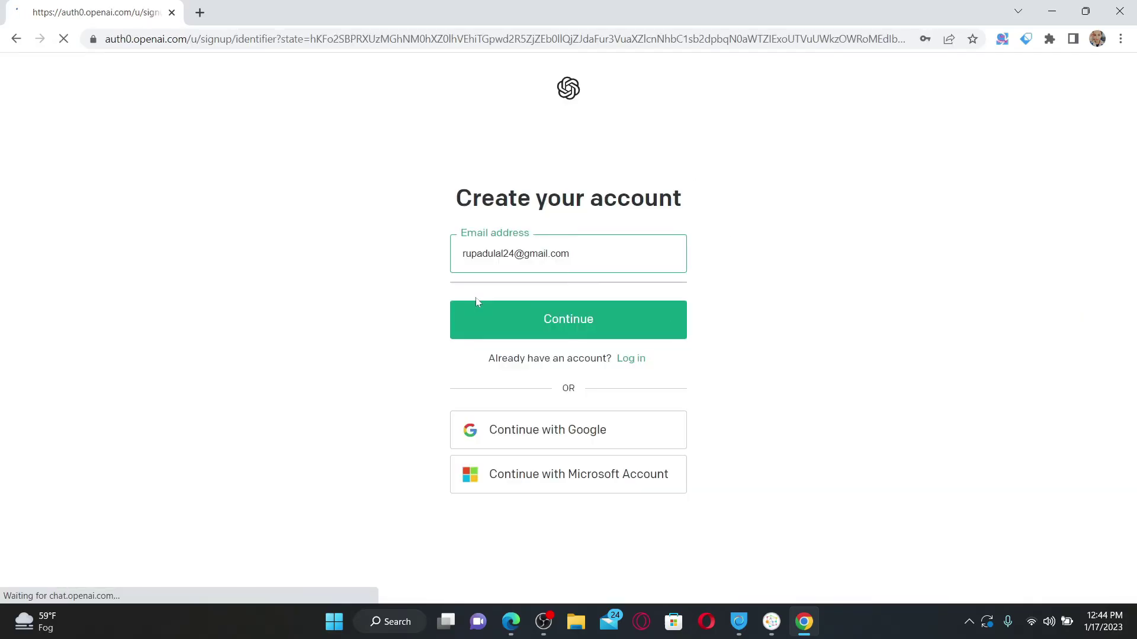
key("Down")
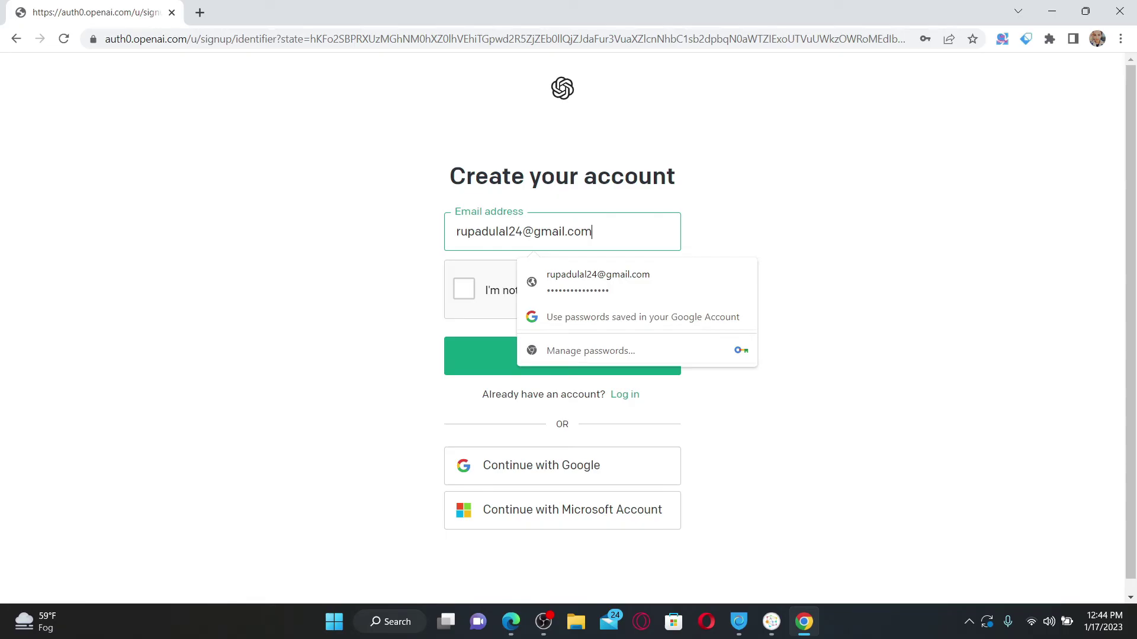
key("Return")
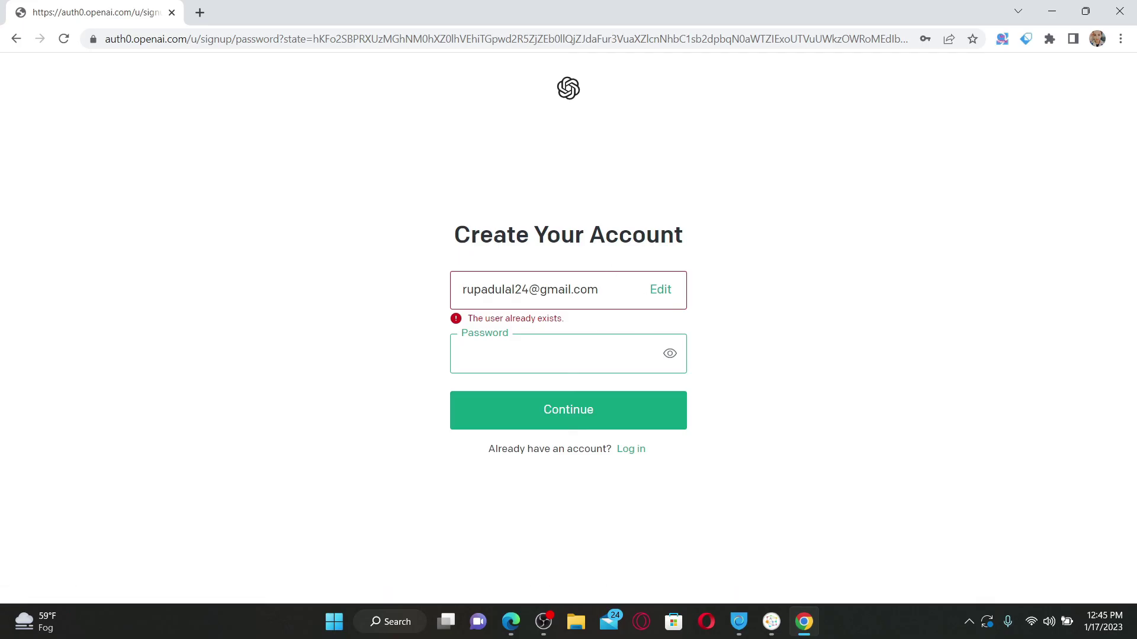
left_click(1058, 11)
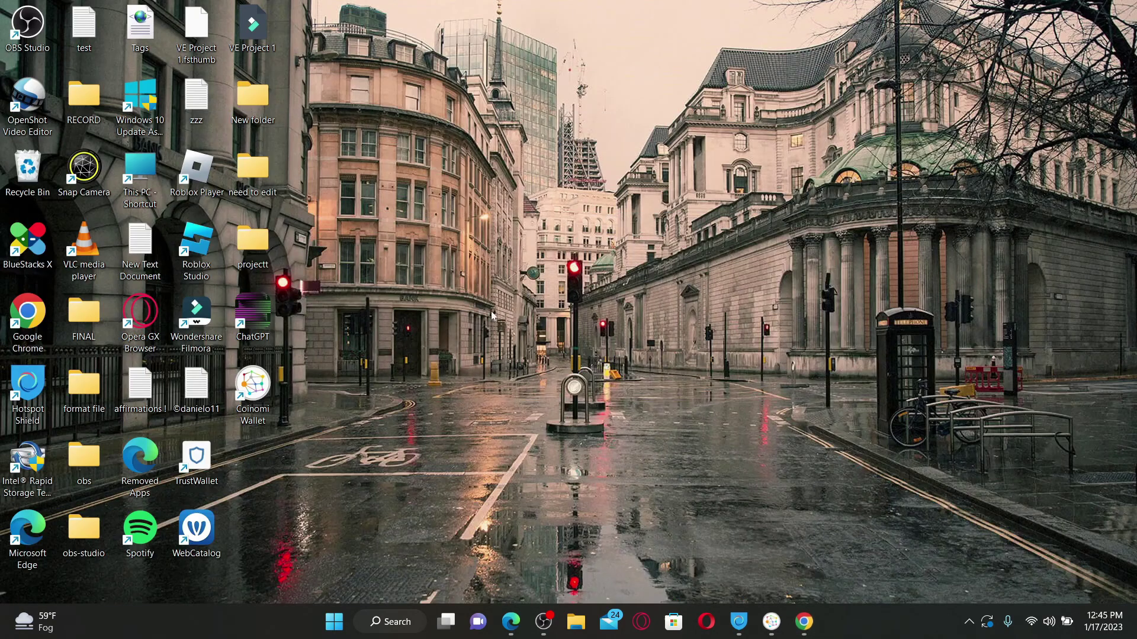